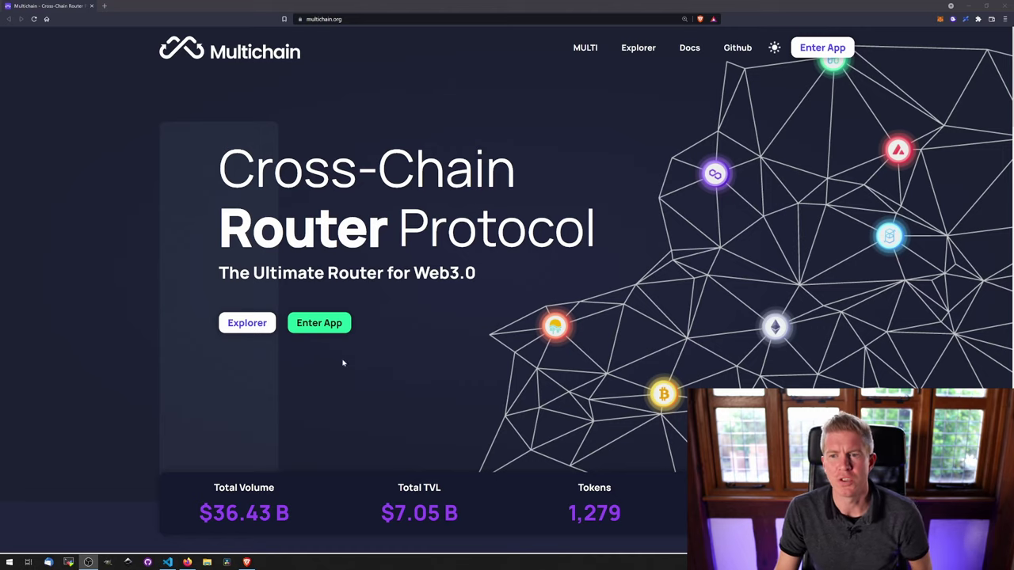
Enter the Multichain router app, check the wallet balance, and choose MATIC Polygon(Router) as the token to send.
left_click(844, 46)
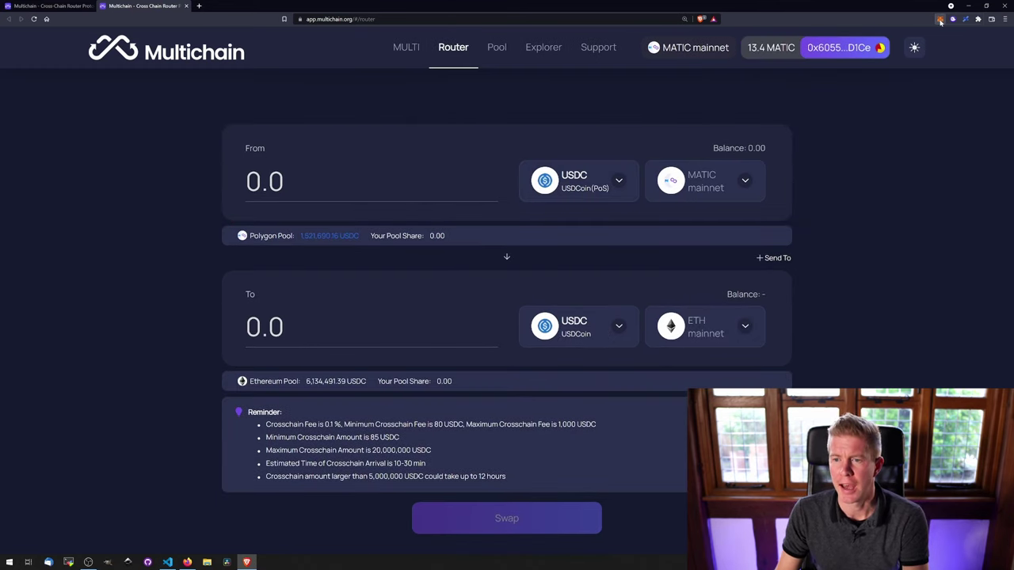
left_click(940, 19)
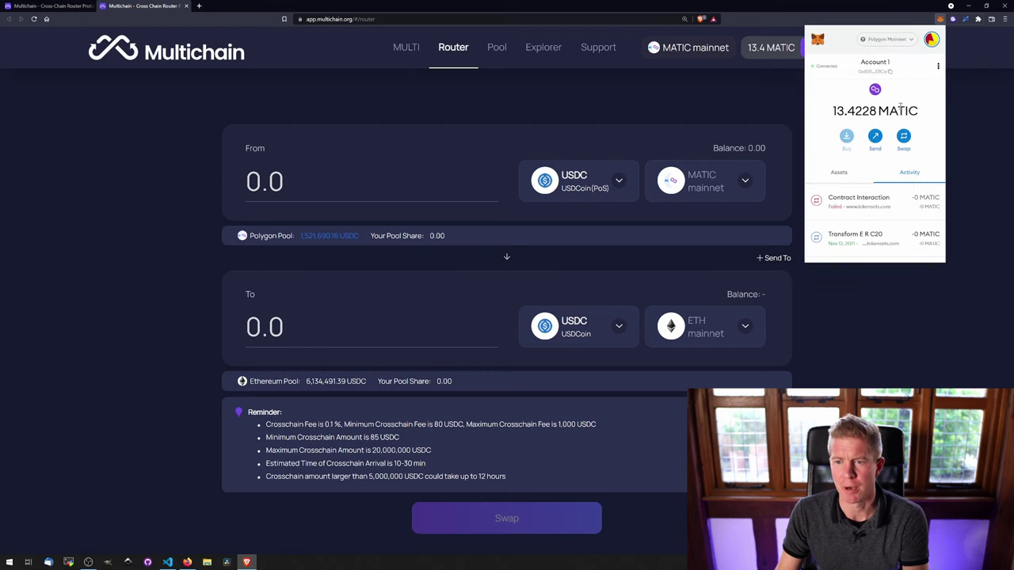
left_click(664, 100)
left_click(578, 181)
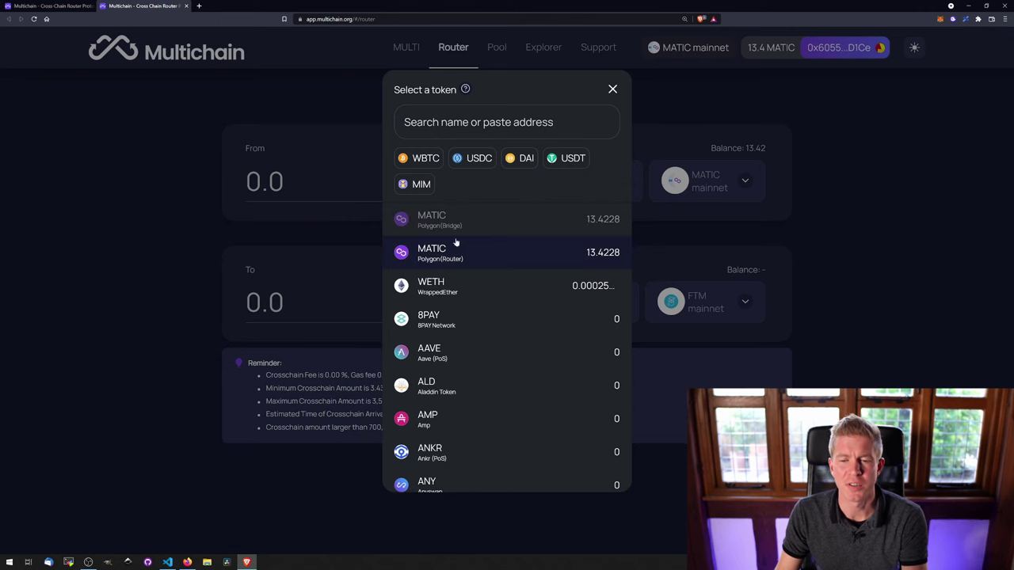
left_click(449, 262)
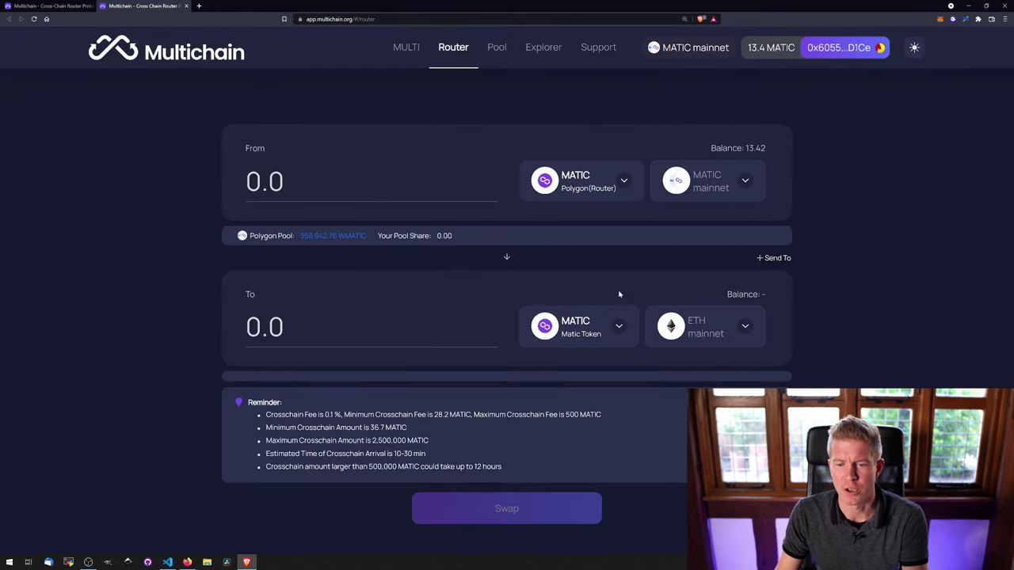
Choose BSC mainnet as the destination network and set the amount to send to 4 MATIC.
left_click(745, 328)
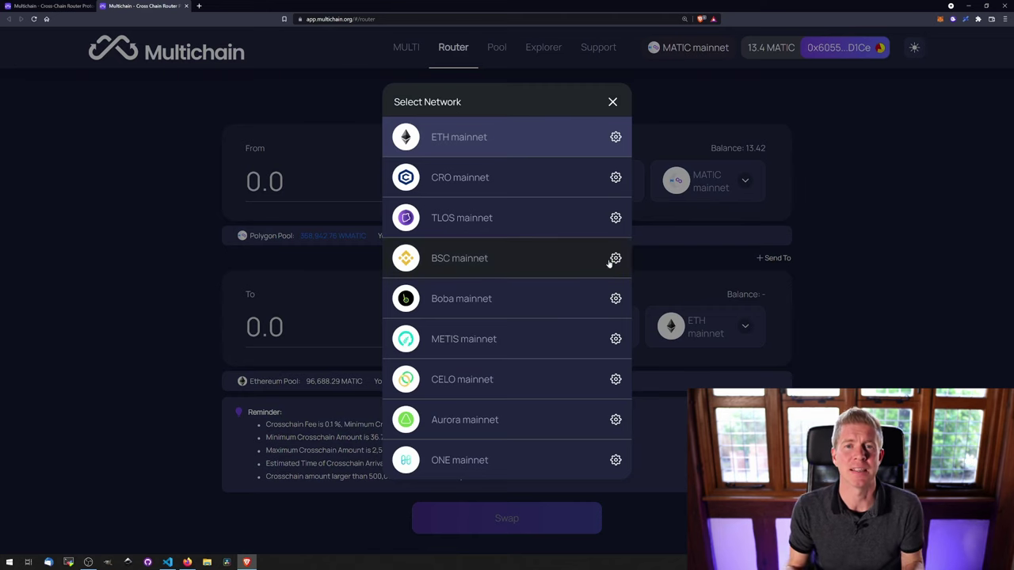
left_click(578, 261)
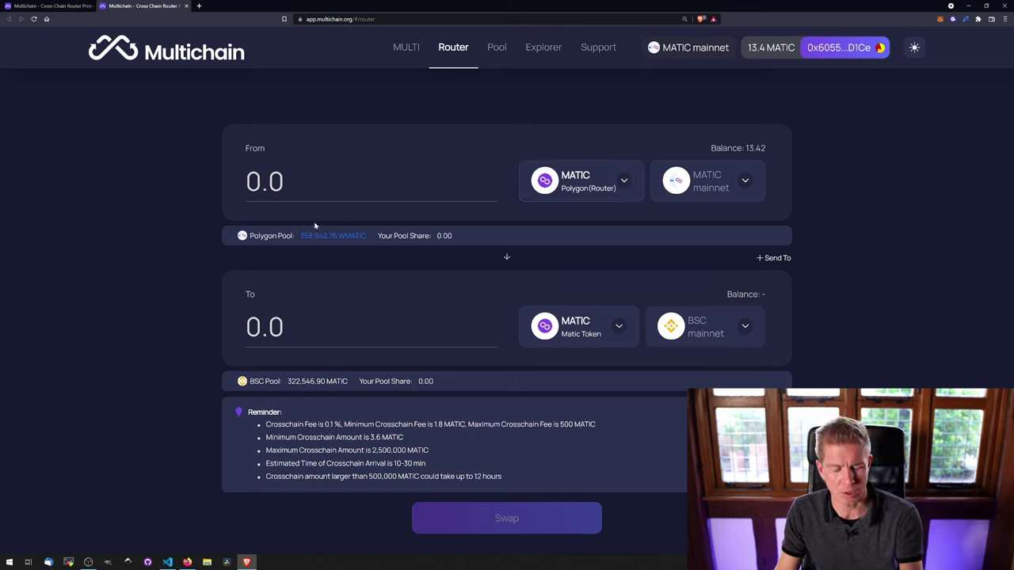
type("4")
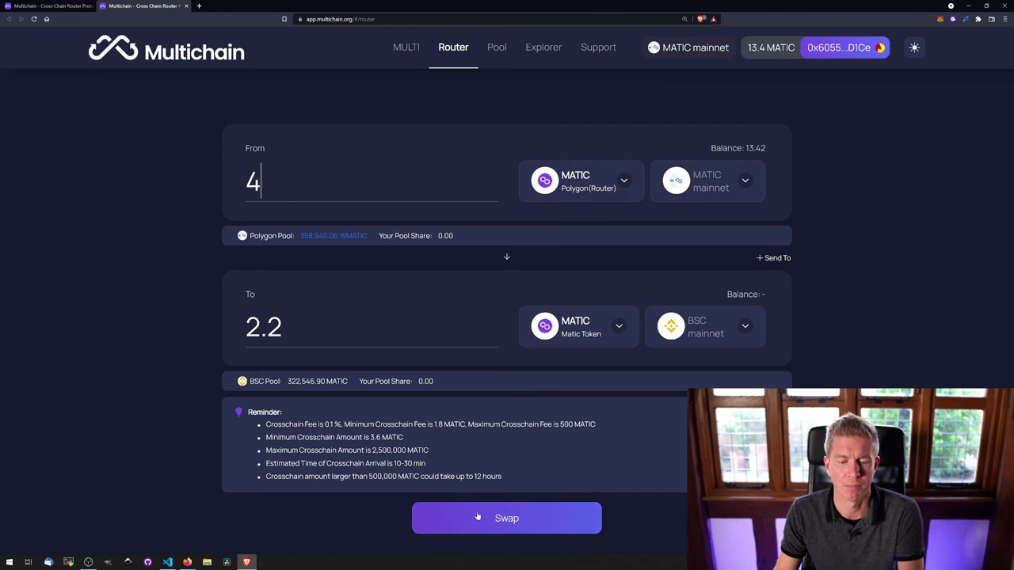
Submit the swap, confirm the cross-chain router details, and approve the transaction in the wallet.
left_click(478, 517)
left_click(503, 427)
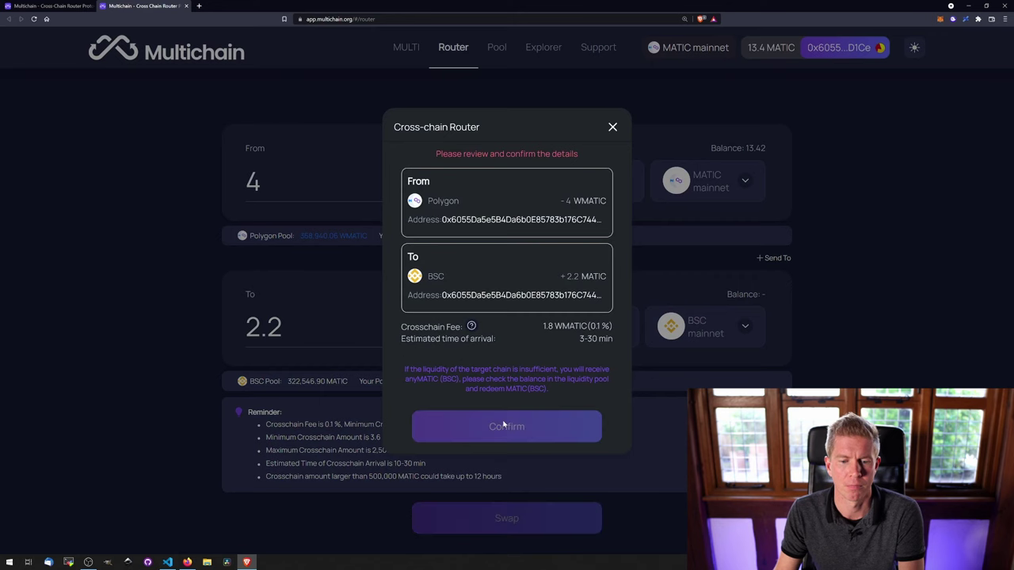
scroll(946, 215, "down", 2)
left_click(973, 224)
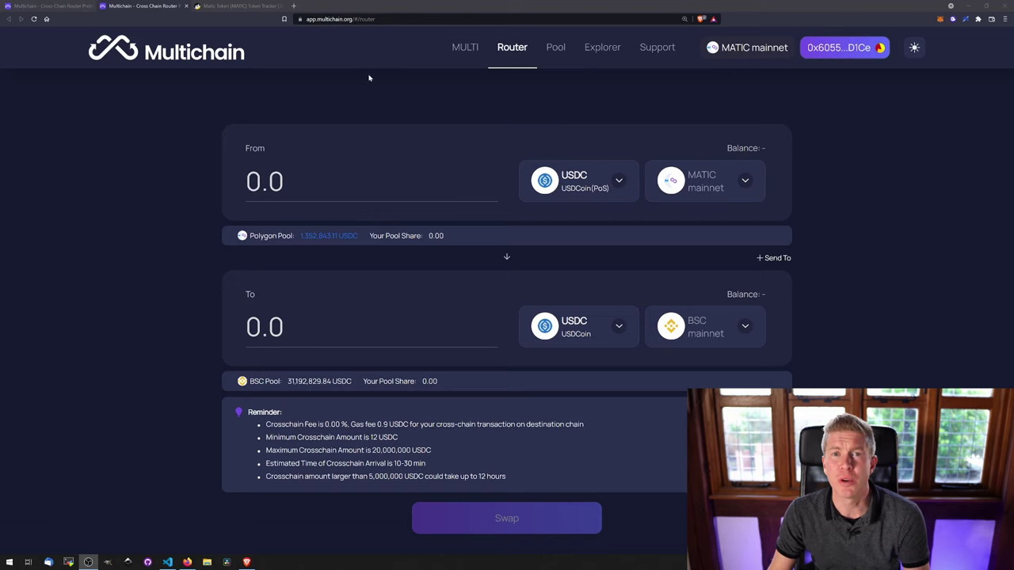
Go to the Matic Token page on BscScan and switch the MetaMask wallet's network to Binance Smart Chain.
left_click(236, 8)
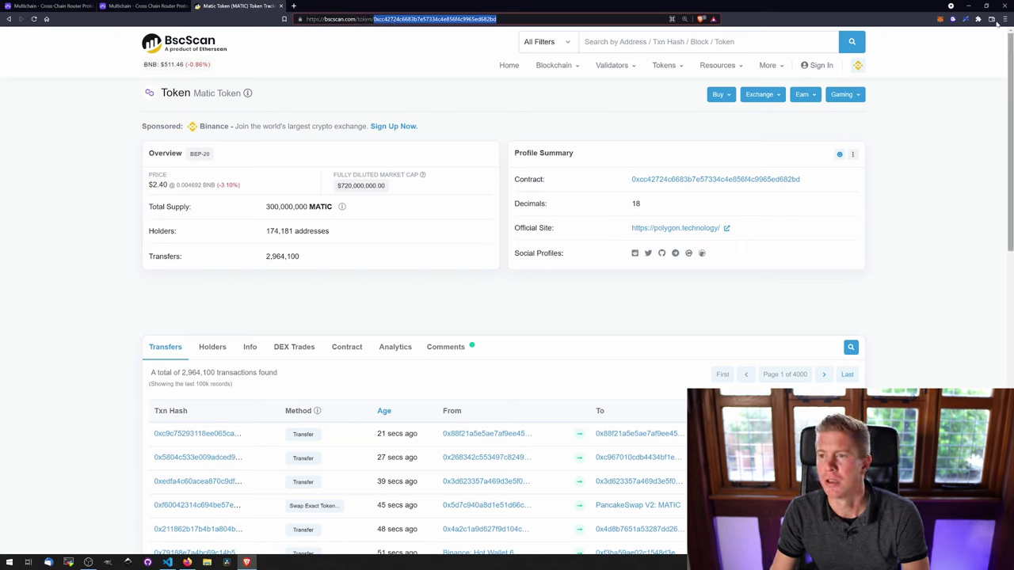
left_click(940, 18)
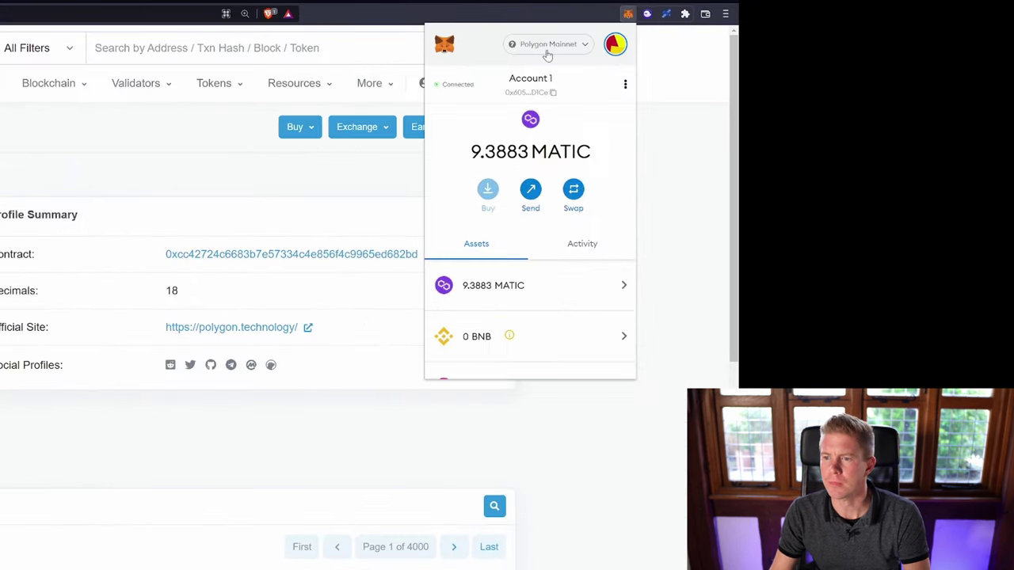
left_click(887, 39)
scroll(546, 217, "down", 4)
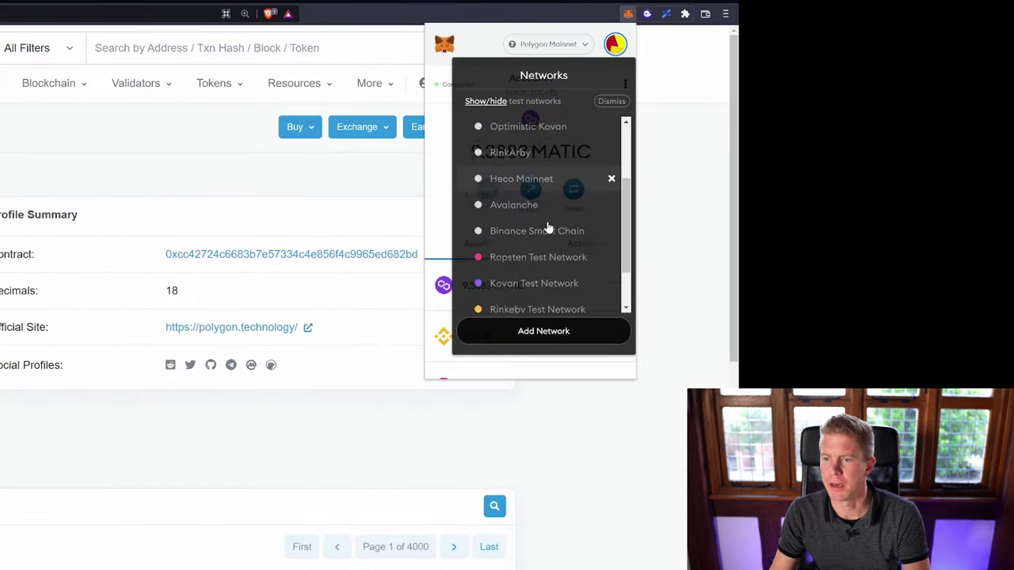
scroll(543, 216, "up", 2)
left_click(536, 282)
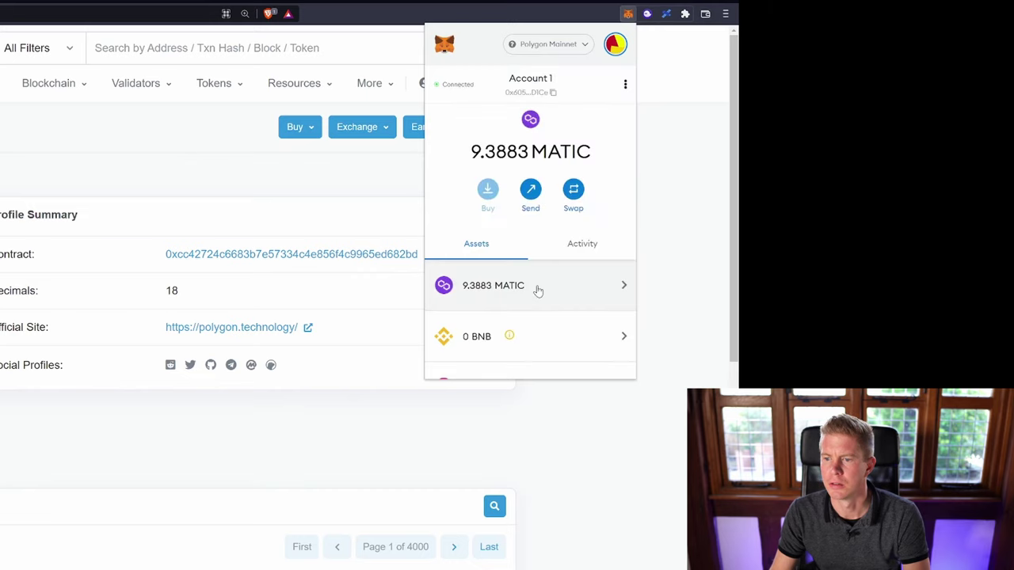
Try to import the Matic token into MetaMask using the copied contract address, and close the import form.
scroll(537, 284, "down", 10)
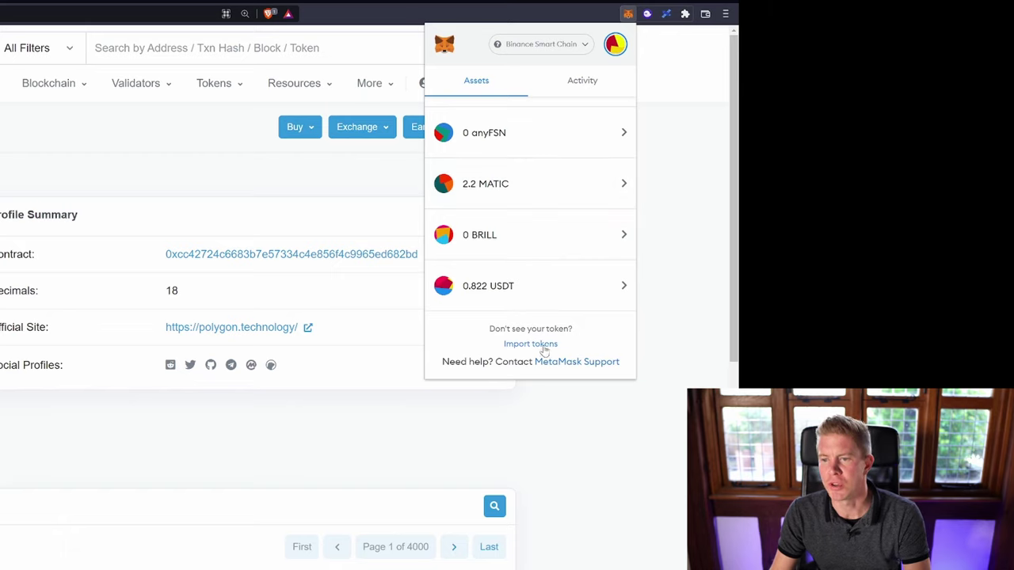
left_click(545, 346)
key("ctrl+v")
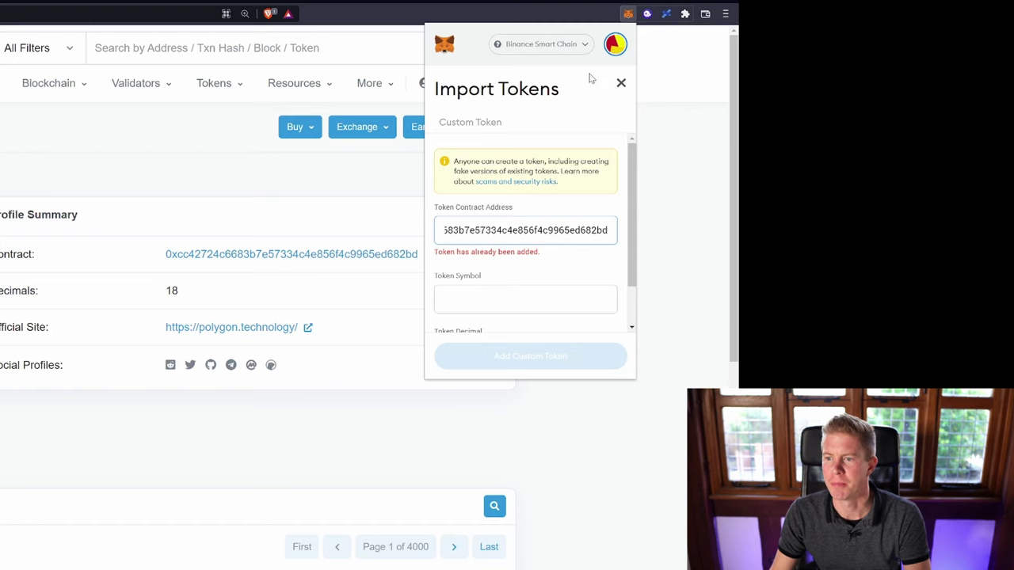
left_click(620, 83)
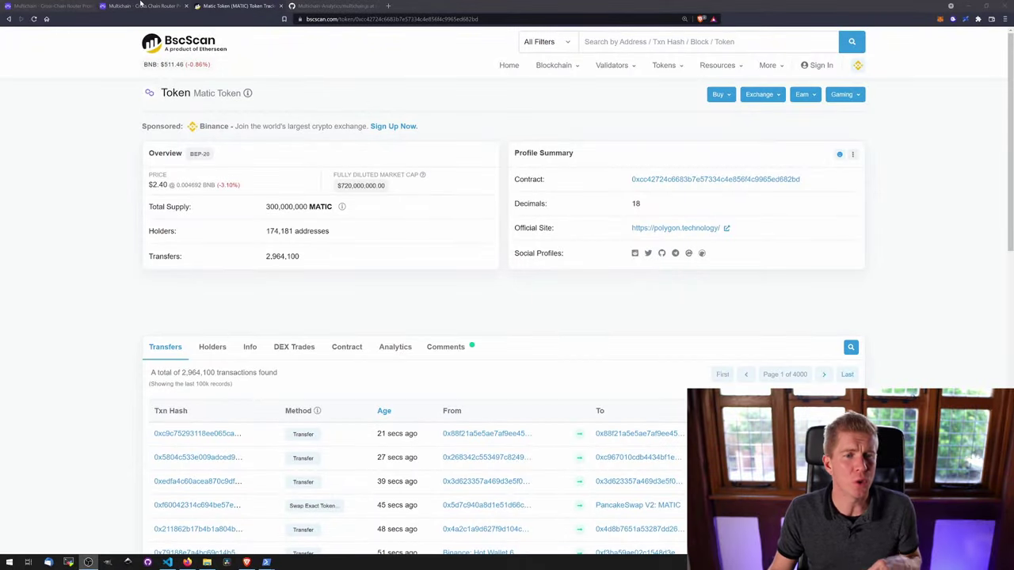
Open the Multichain transaction explorer from the router app, and view the multichain.js source code on GitHub.
left_click(139, 5)
left_click(554, 48)
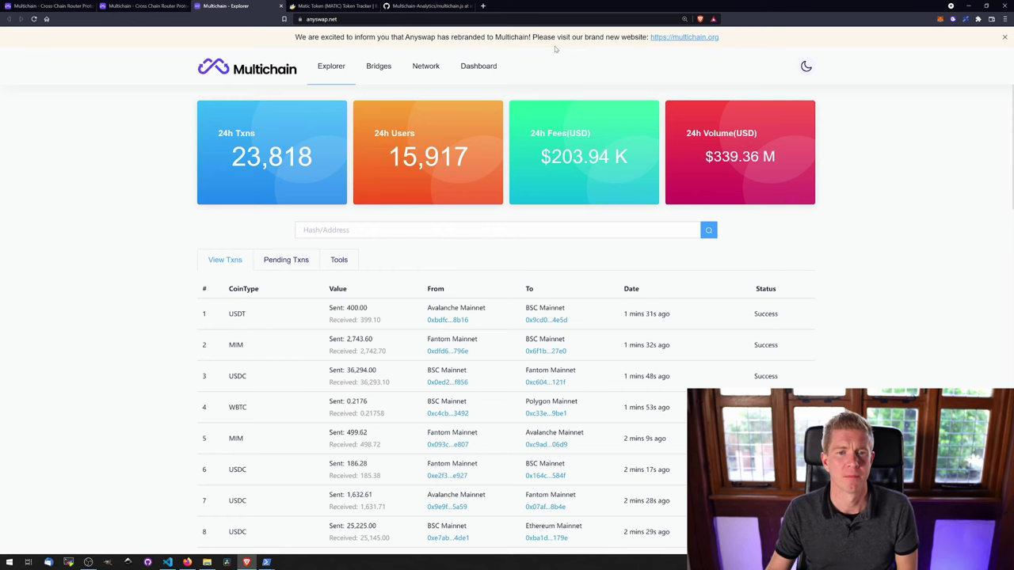
left_click(422, 6)
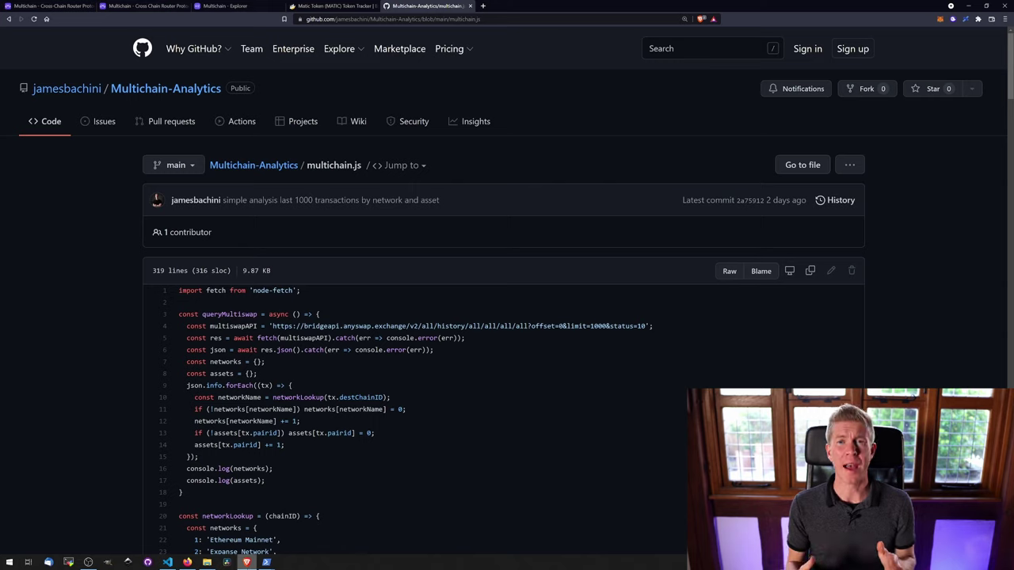
Switch to PowerShell, run node .\multichain.js in the Multichain-Analytics folder, and review the network and asset output.
left_click(266, 562)
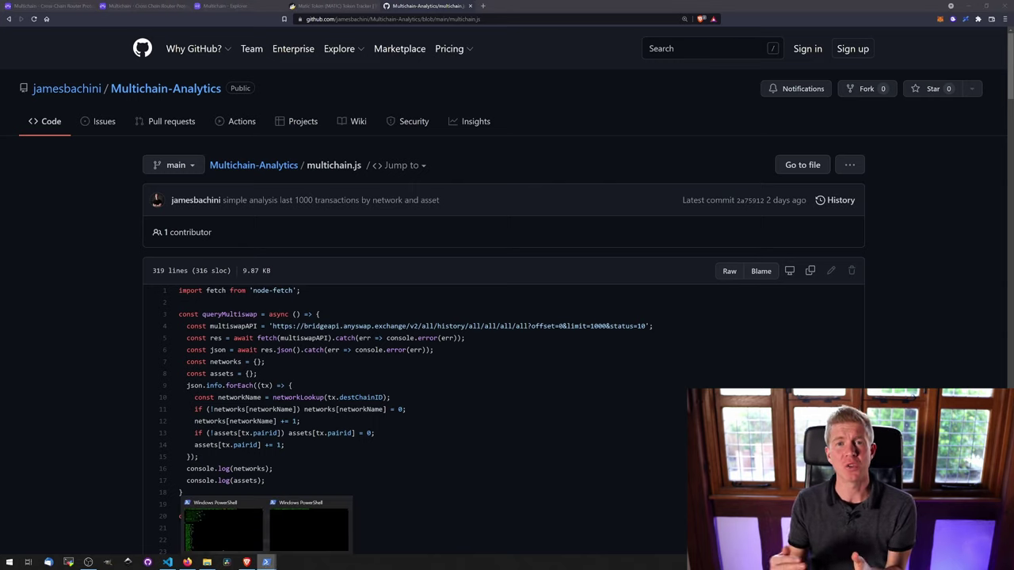
left_click(308, 538)
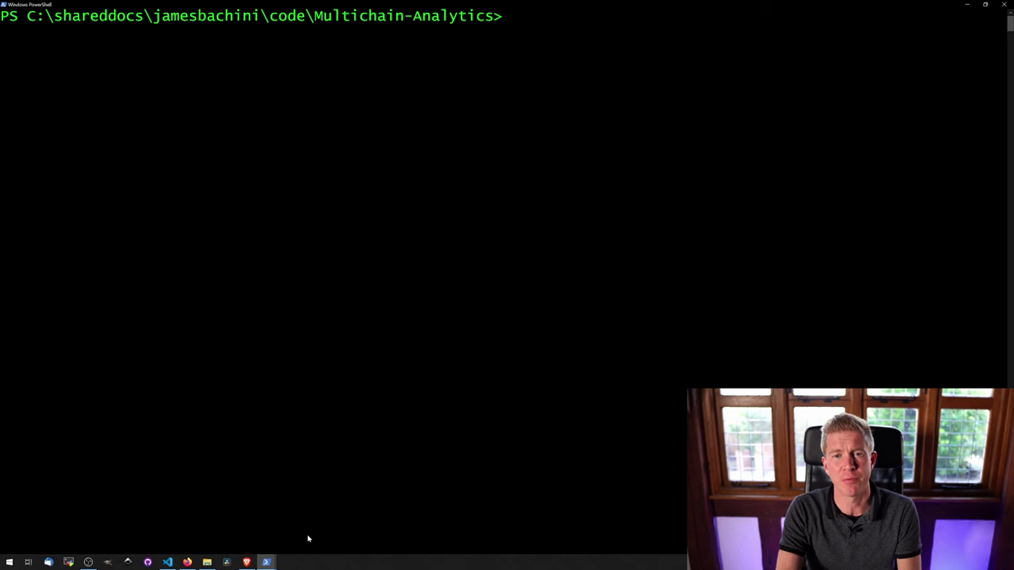
key("Up")
key("Return")
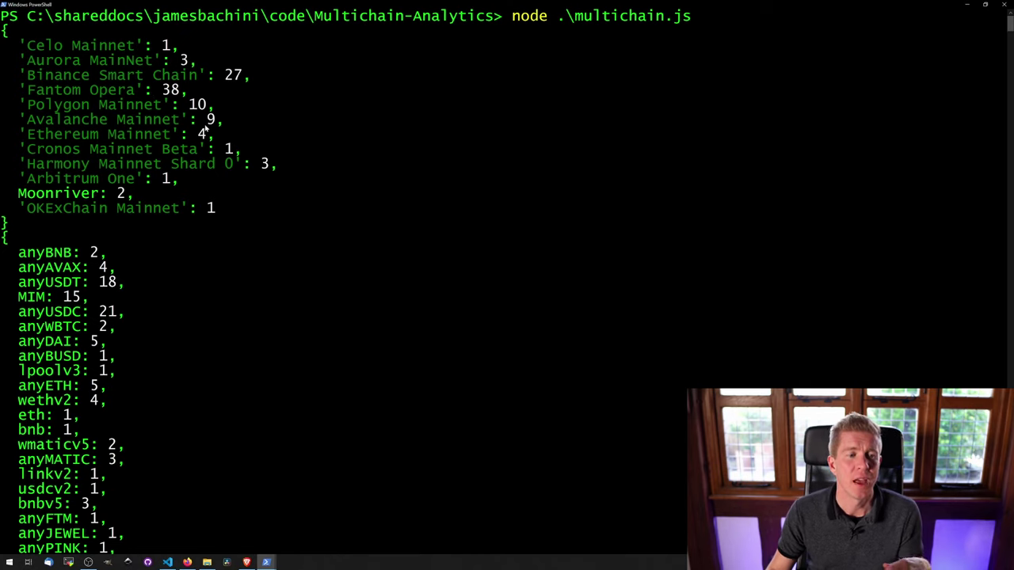
scroll(204, 129, "down", 2)
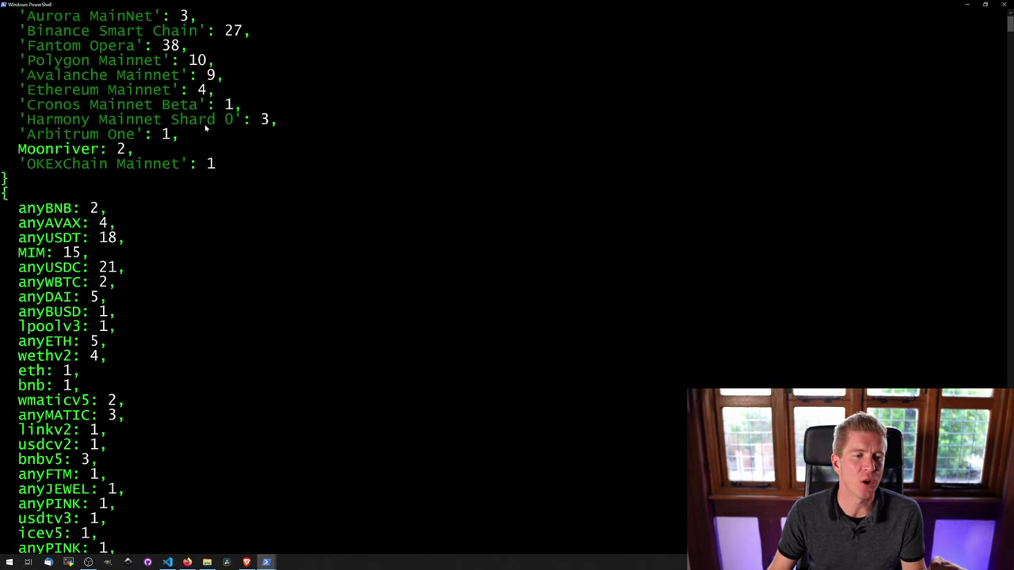
scroll(205, 129, "down", 1)
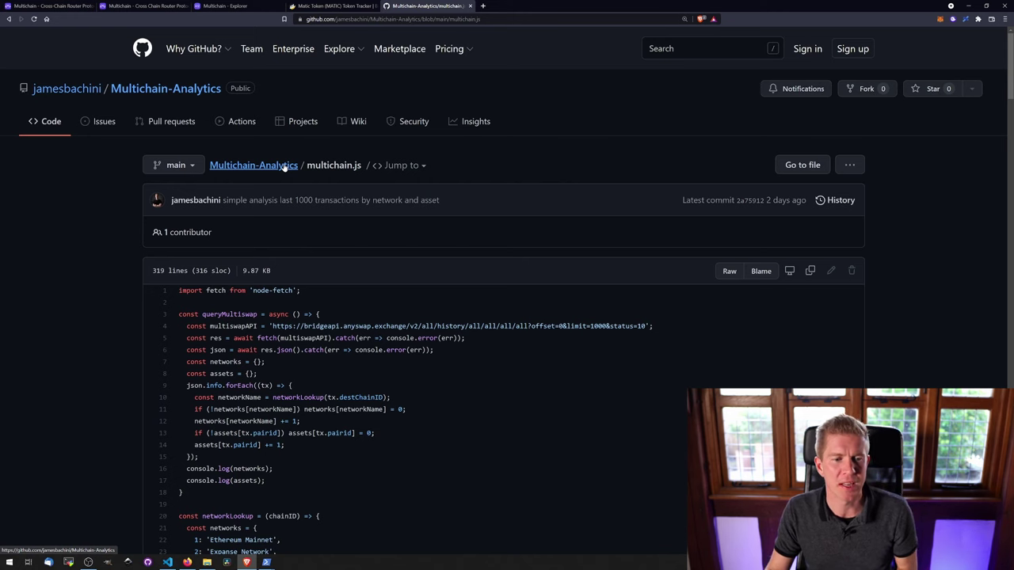
Open the main page of the Multichain-Analytics repository on GitHub and look through its contents.
left_click(284, 165)
scroll(422, 445, "down", 1)
scroll(422, 446, "down", 3)
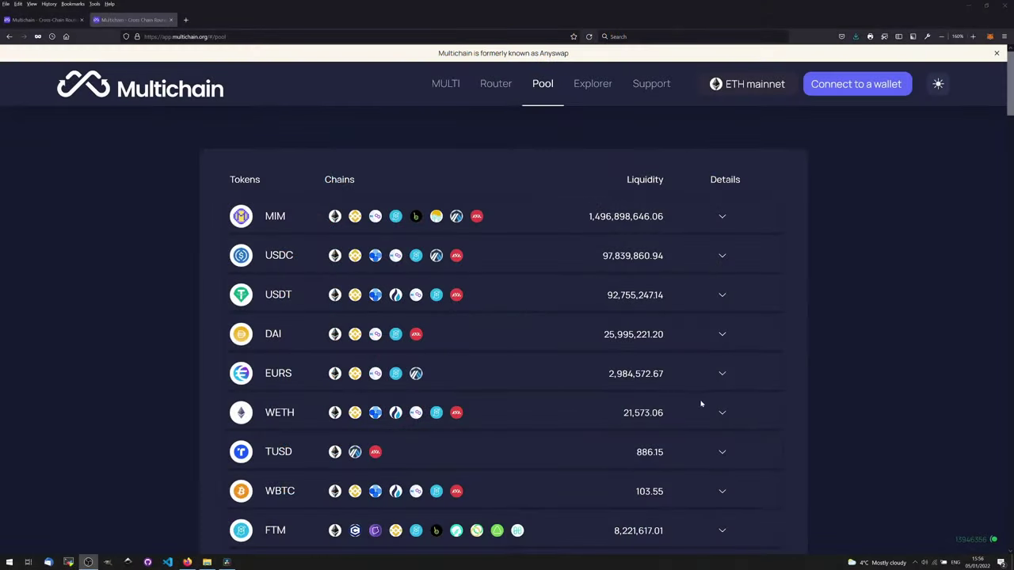
Expand the MULTI token's details in the Multichain pool list and view its pools on each chain.
scroll(702, 406, "down", 3)
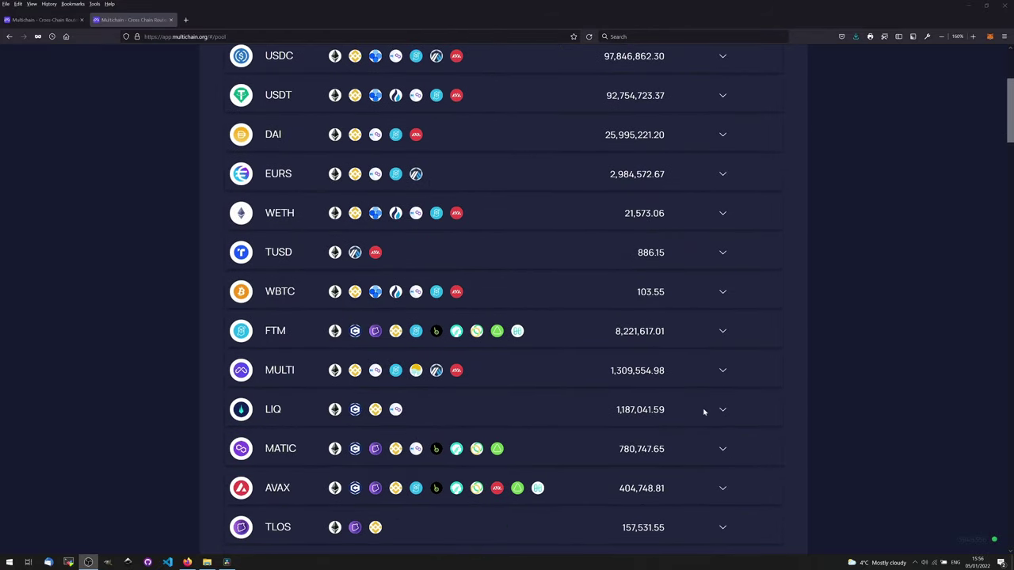
left_click(705, 383)
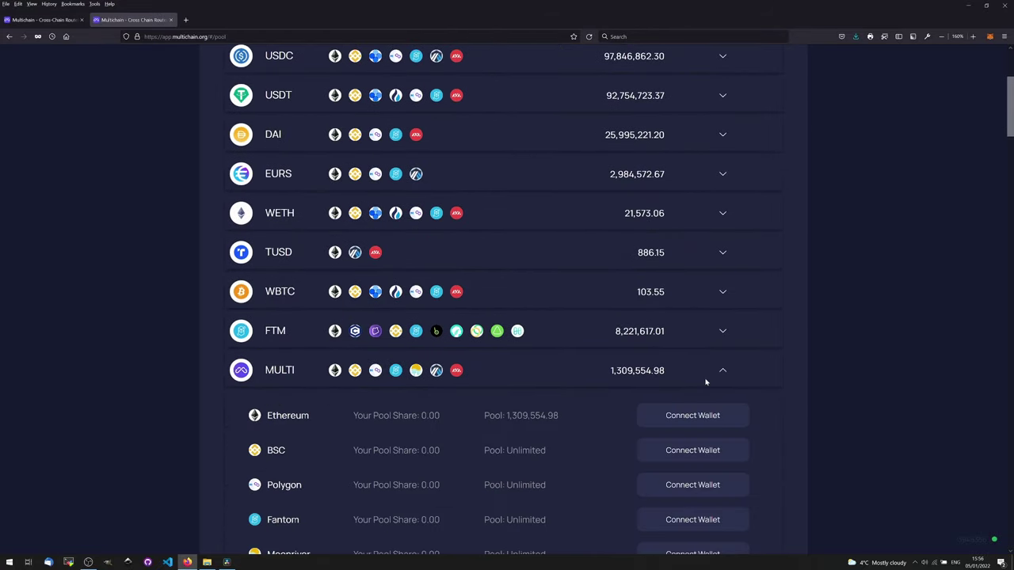
scroll(706, 382, "down", 3)
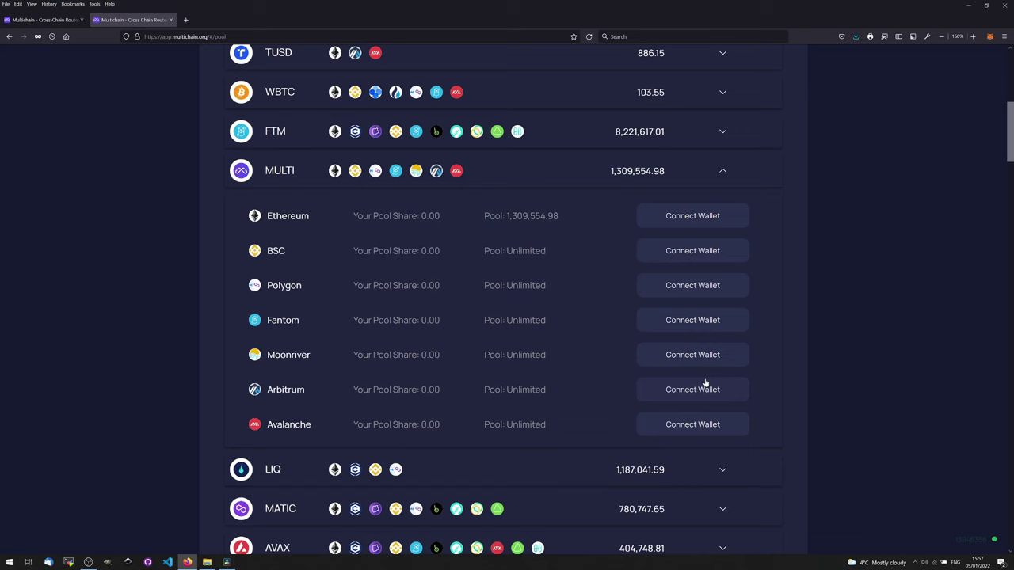